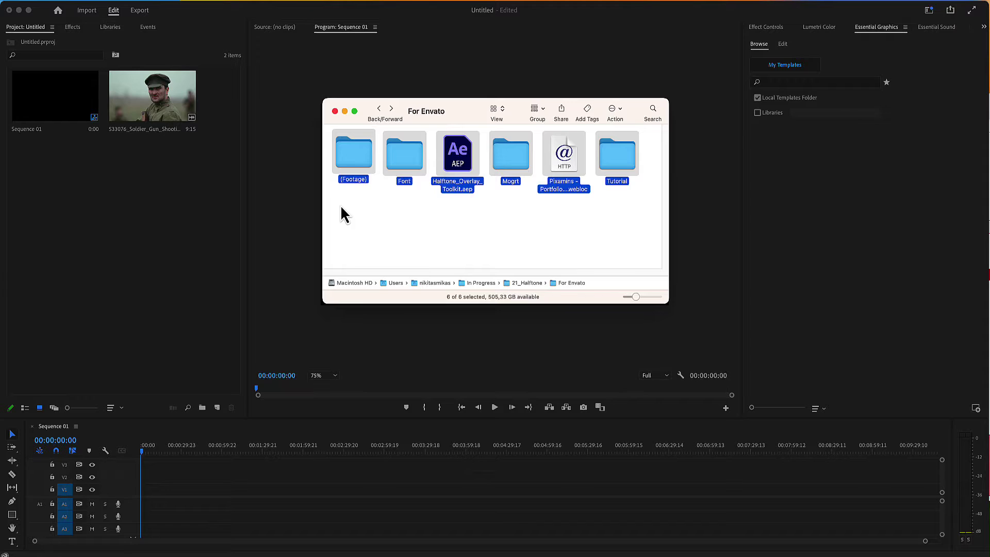
Open the Mogrt > HD folder and start dragging HD_Halftone_03.mogrt toward Premiere Pro
left_click(490, 261)
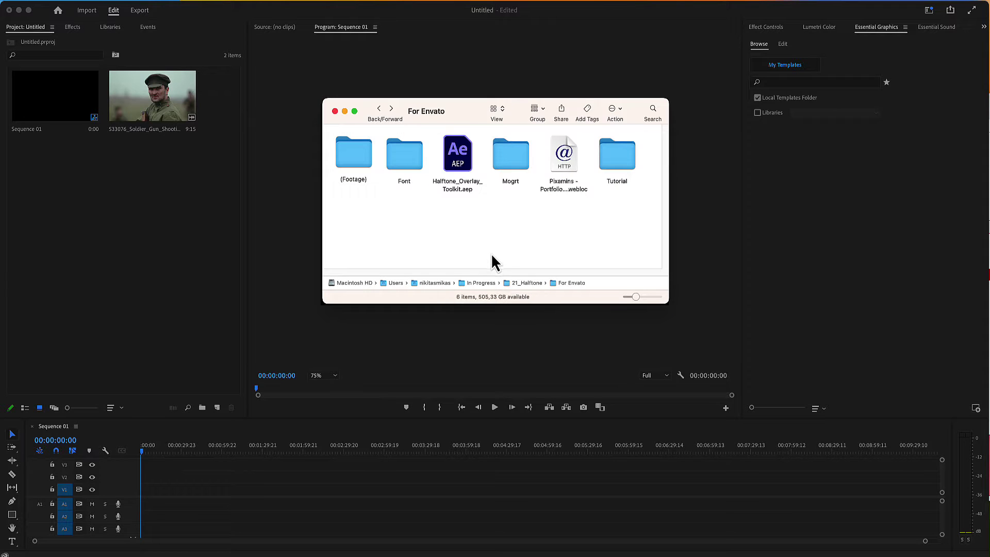
double_click(510, 155)
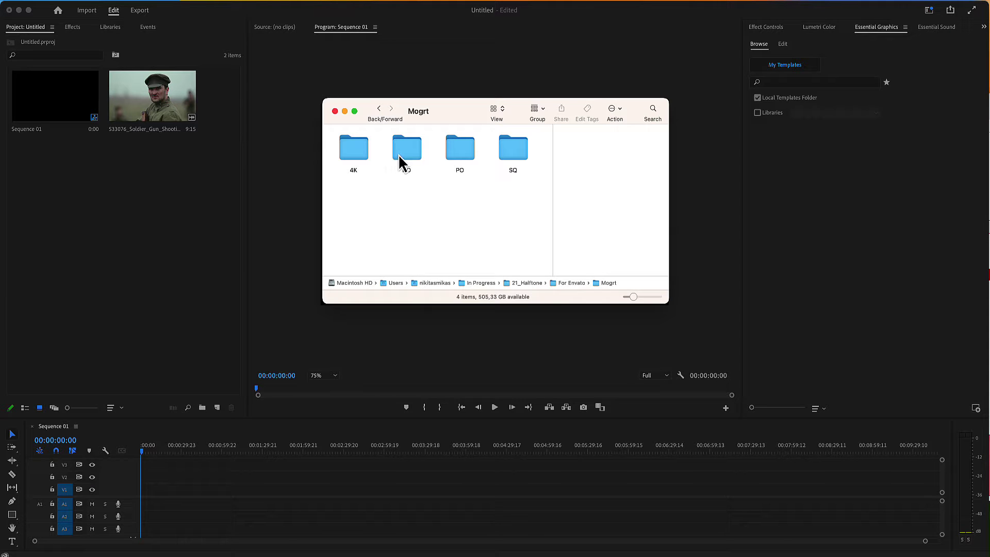
double_click(400, 159)
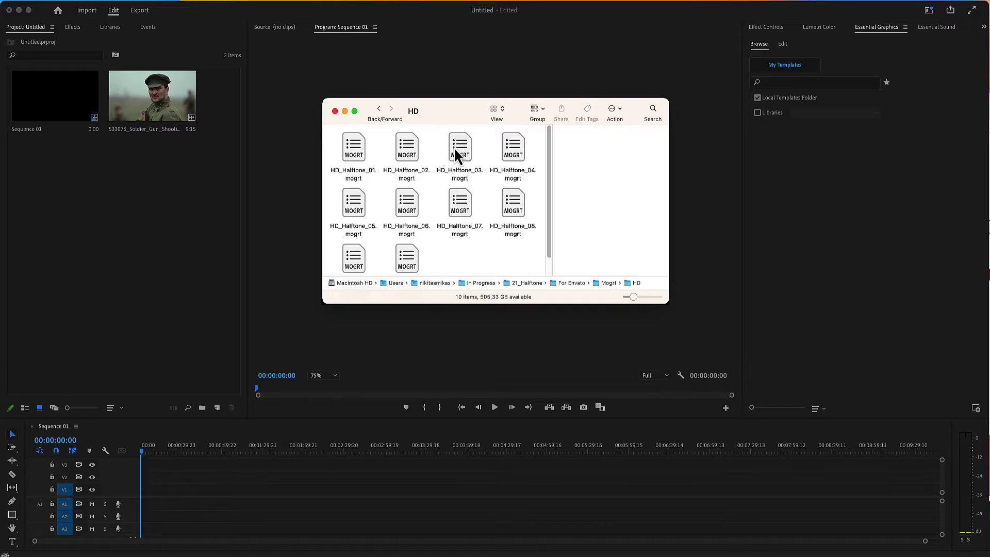
mouse_move(455, 148)
left_mouse_down()
mouse_move(841, 233)
mouse_move(853, 60)
left_mouse_up()
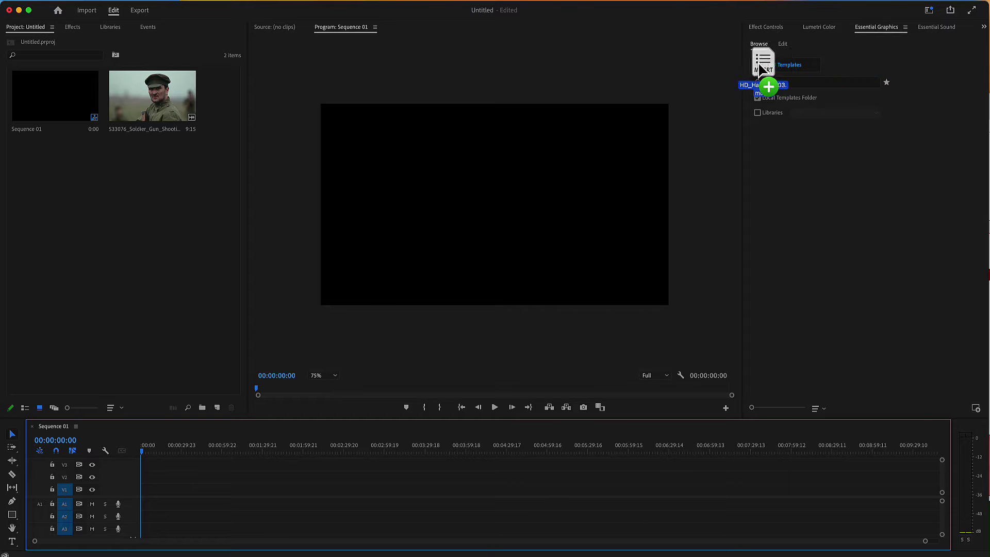
Add HD_Halftone_03 to the local templates and place it on V1, matching sequence settings
left_click_drag(852, 56, 806, 183)
left_click_drag(775, 146, 389, 503)
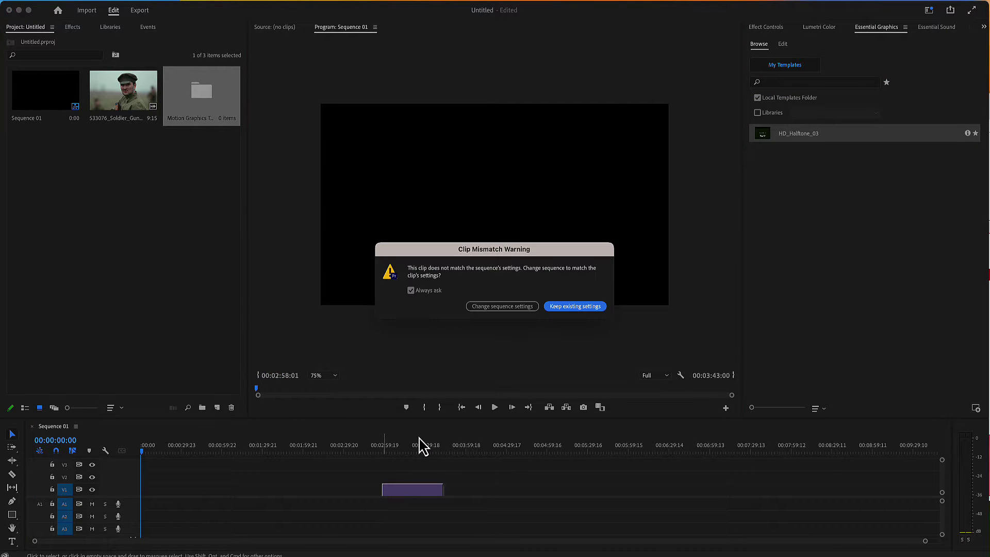
left_click(492, 308)
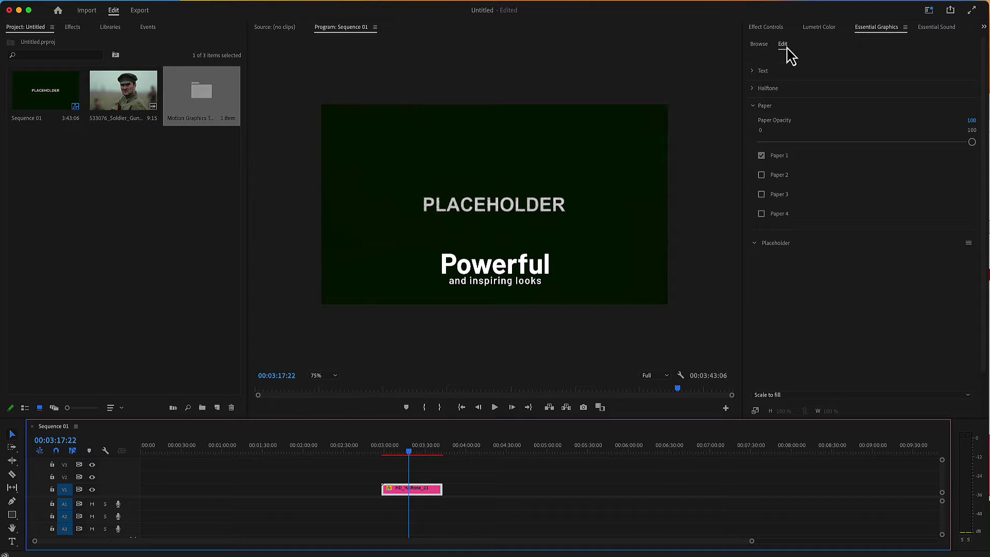
Fill the template placeholder with the soldier footage and reveal the title's text properties
left_click_drag(122, 98, 775, 264)
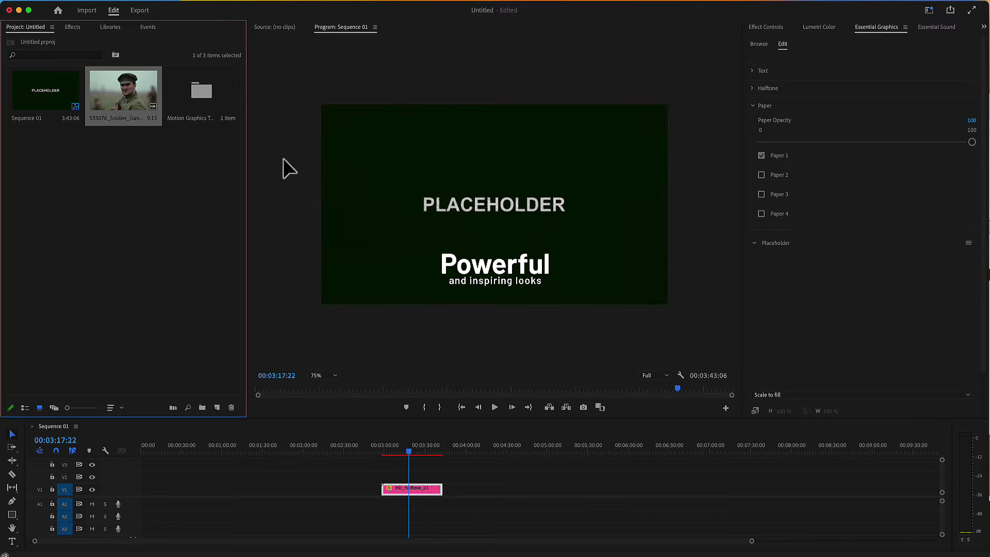
left_click(754, 243)
left_click(753, 72)
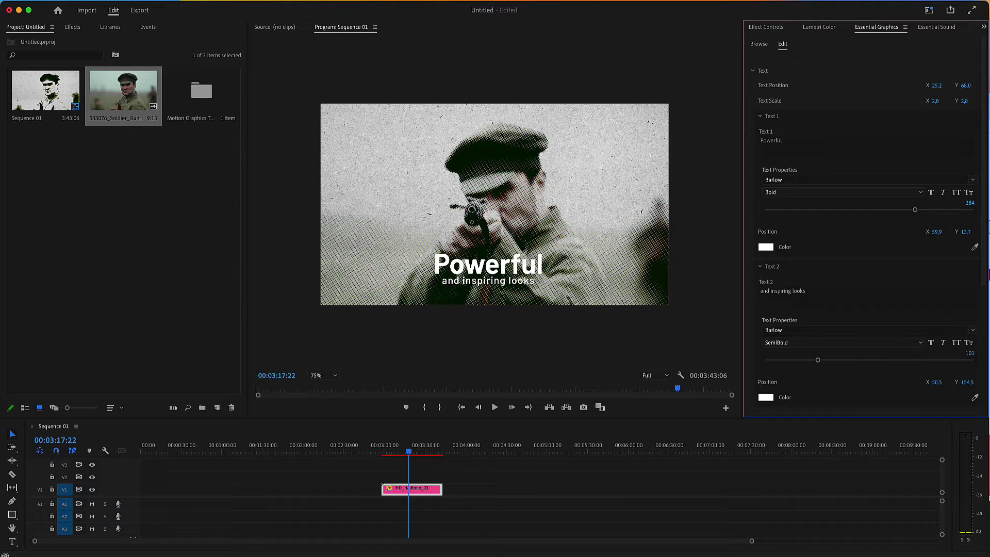
Try shifting the title and the Powerful line left, then undo and recentre them
left_click_drag(560, 279, 471, 281)
key("super+z")
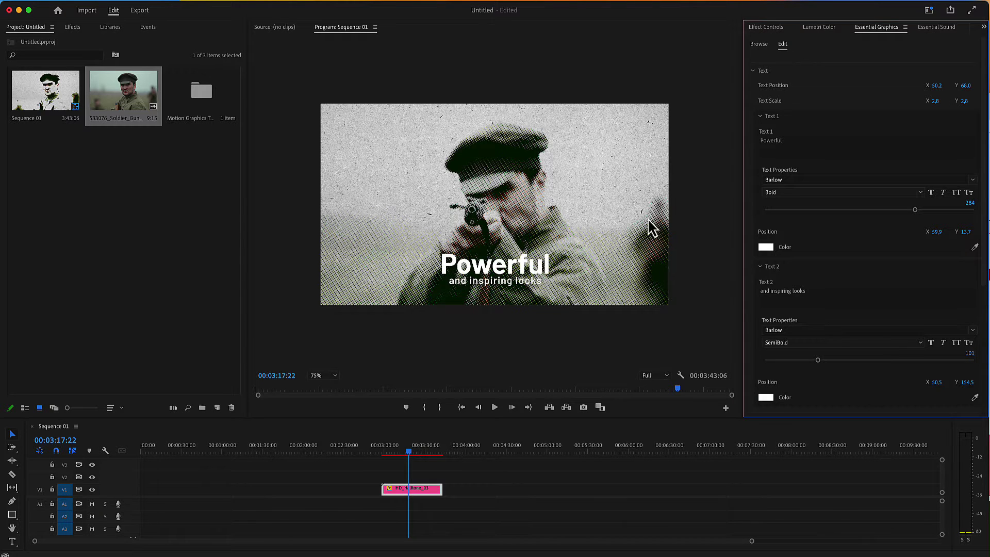
left_click(782, 138)
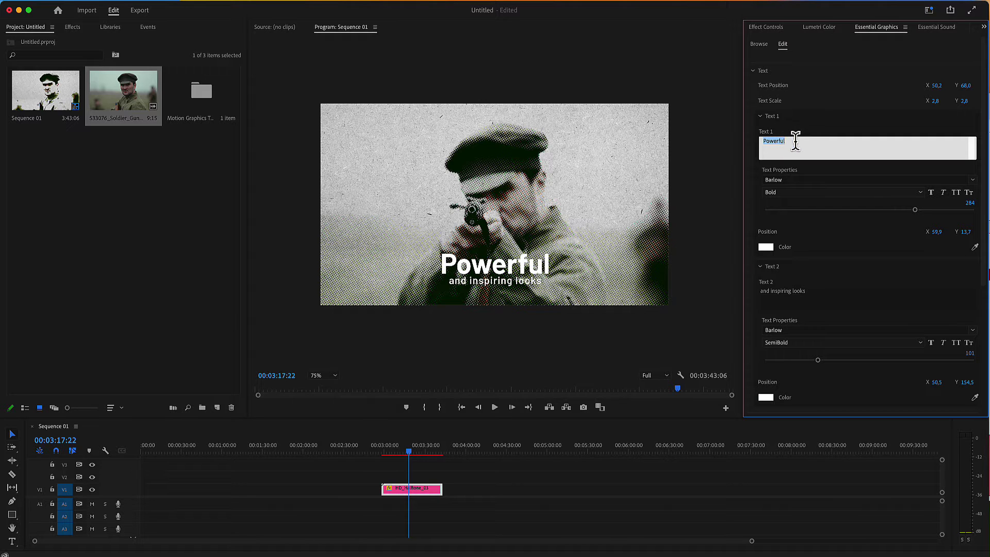
key("Escape")
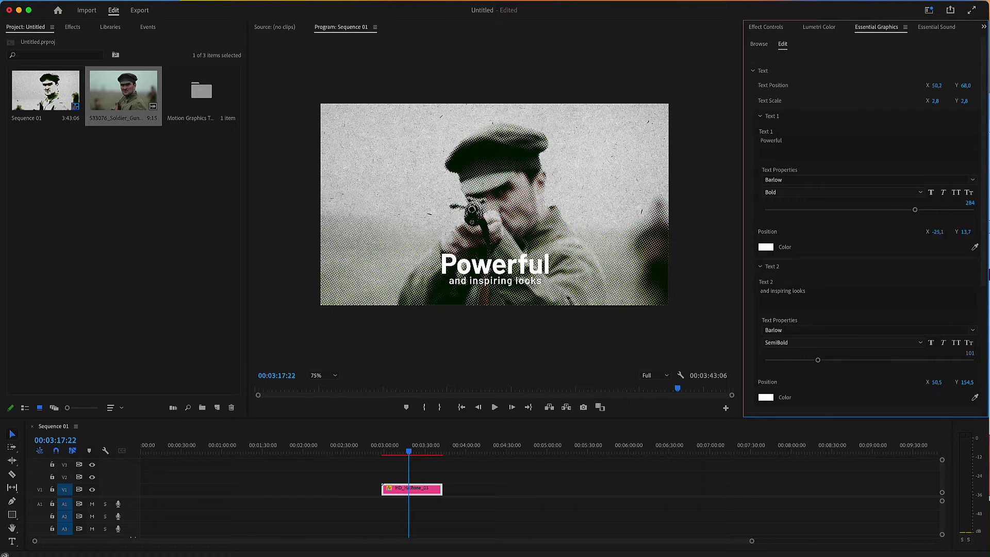
left_click_drag(937, 231, 797, 273)
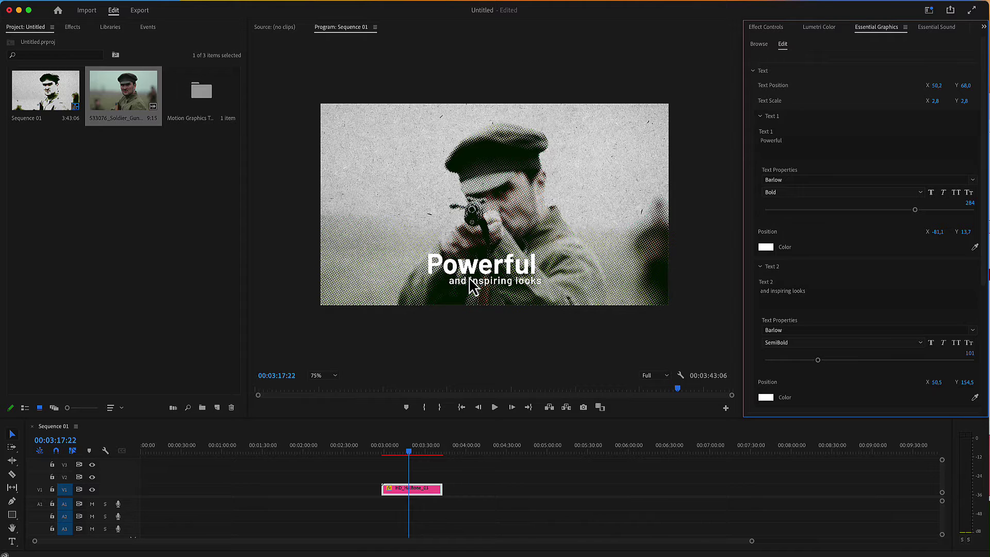
left_click_drag(473, 287, 597, 277)
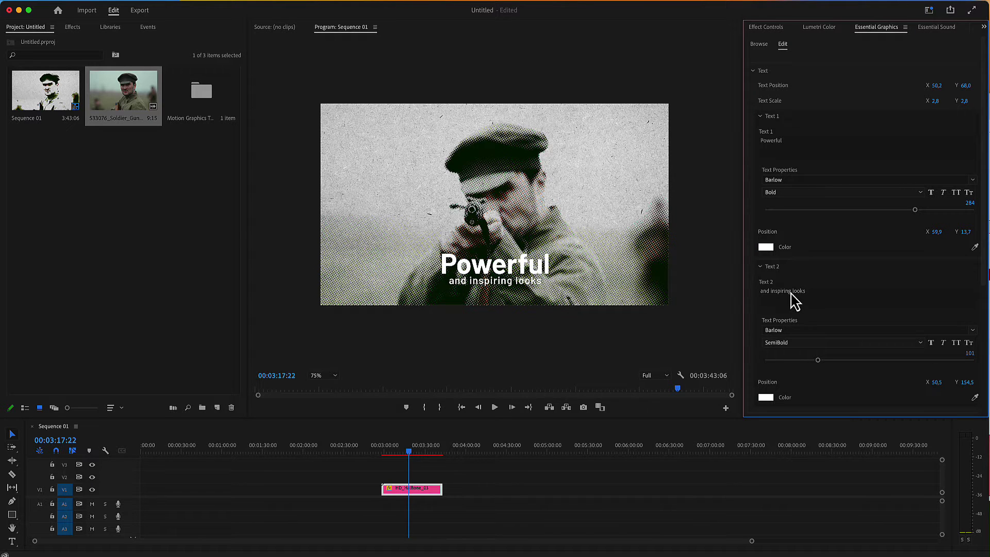
Try red FF0000 as the Text 1 colour, then undo back to white
left_click(781, 290)
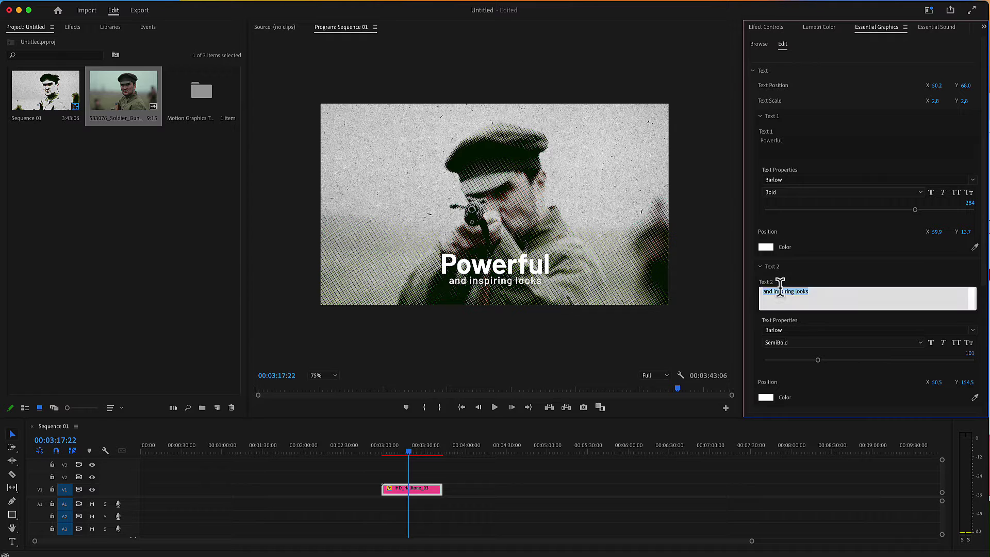
left_click(766, 248)
left_click_drag(475, 294, 499, 349)
left_click(590, 233)
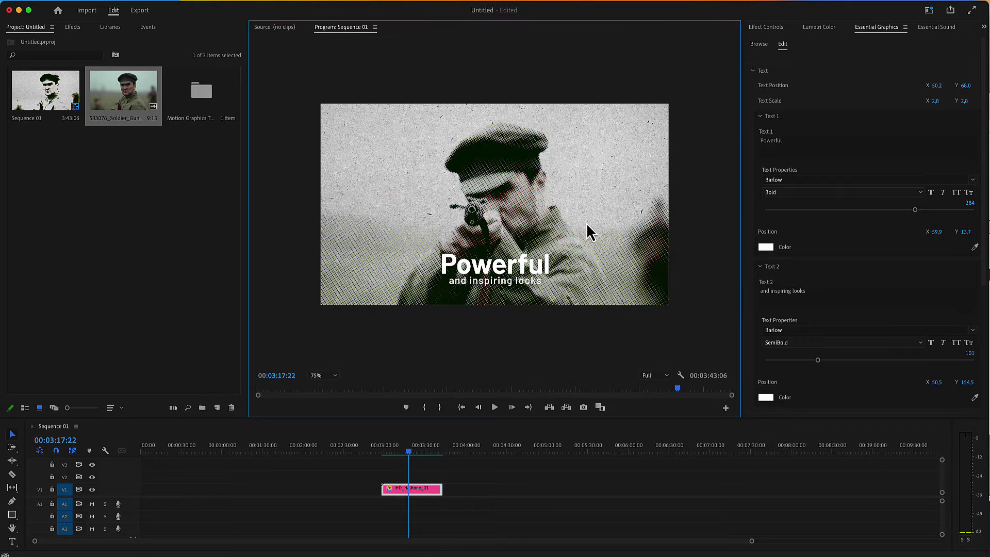
left_click(766, 248)
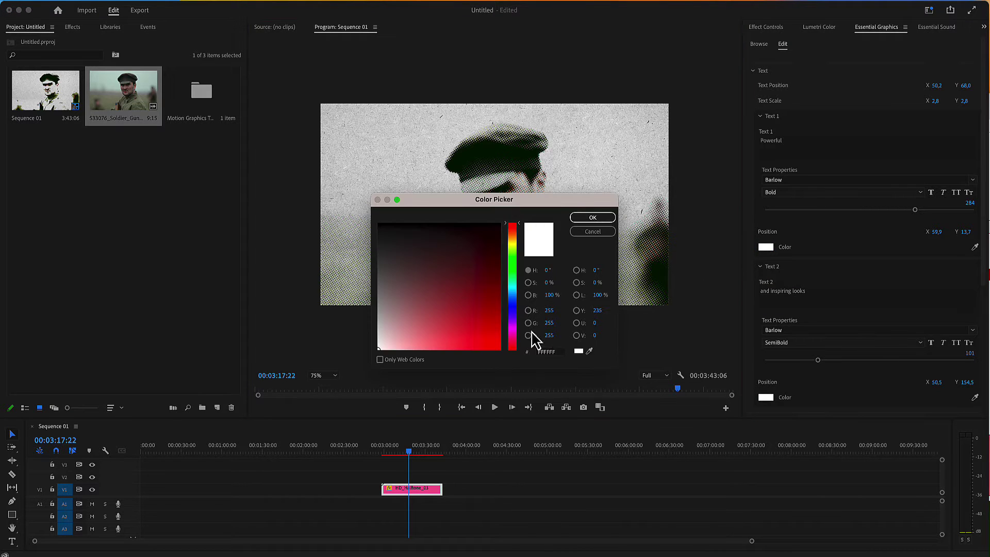
left_click(592, 218)
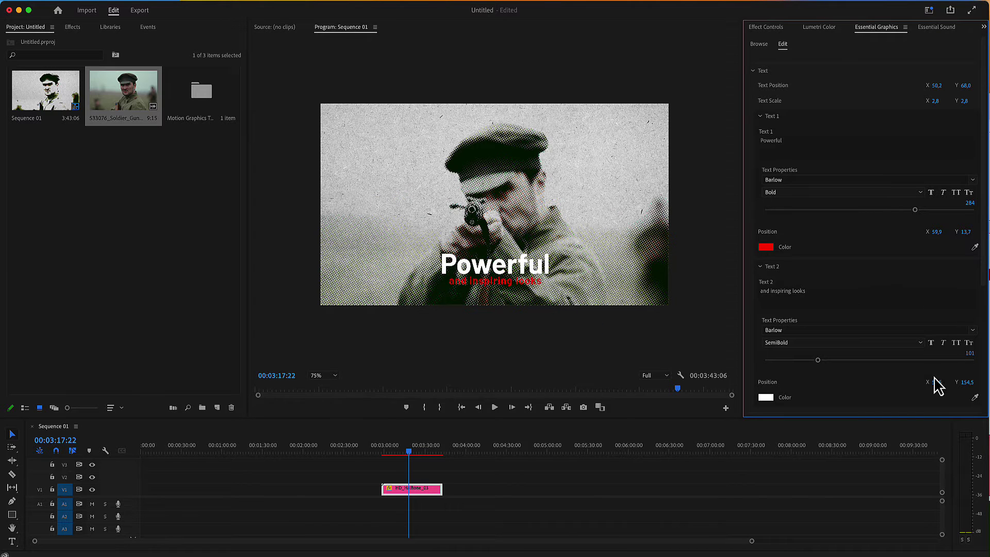
key("cmd+z")
Expand the Halftone Colorize settings and try Halftone Colorize amounts of 96 and 71
left_click(755, 75)
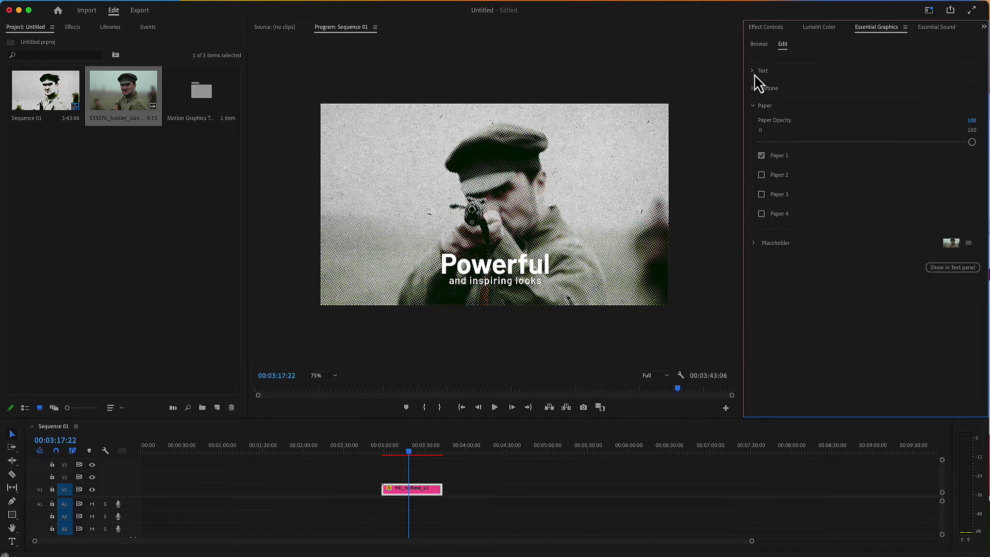
left_click(754, 88)
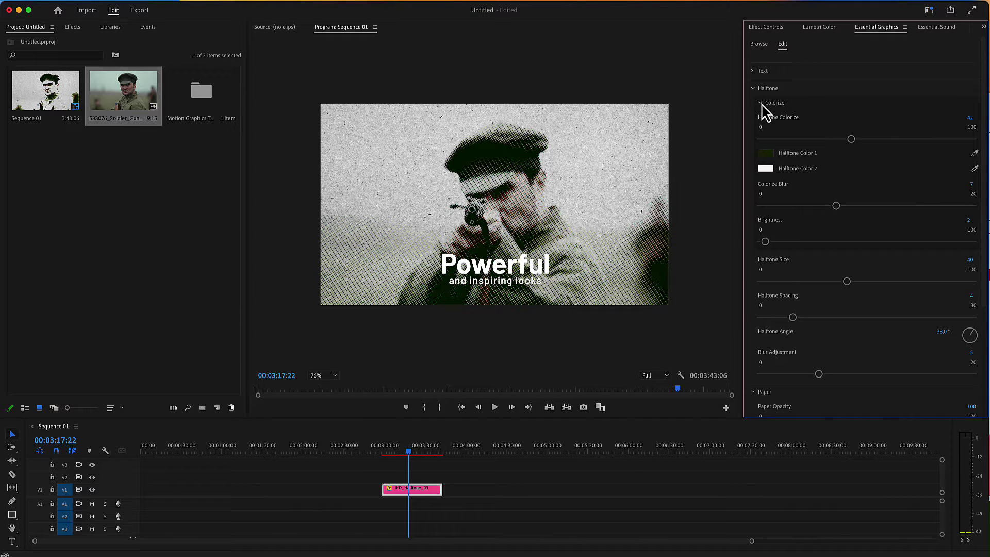
left_click(761, 103)
left_click(763, 106)
left_click_drag(861, 140, 963, 139)
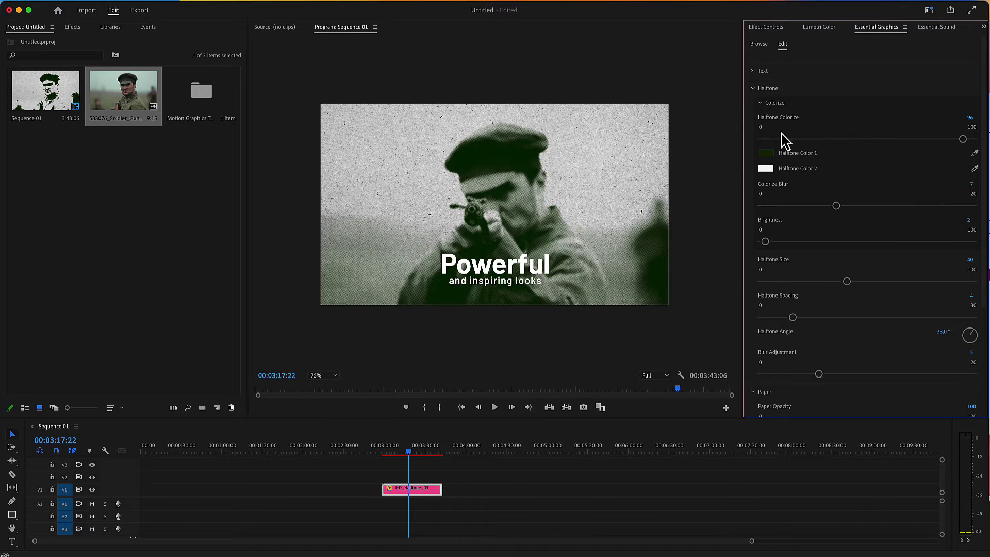
left_click_drag(788, 139, 911, 147)
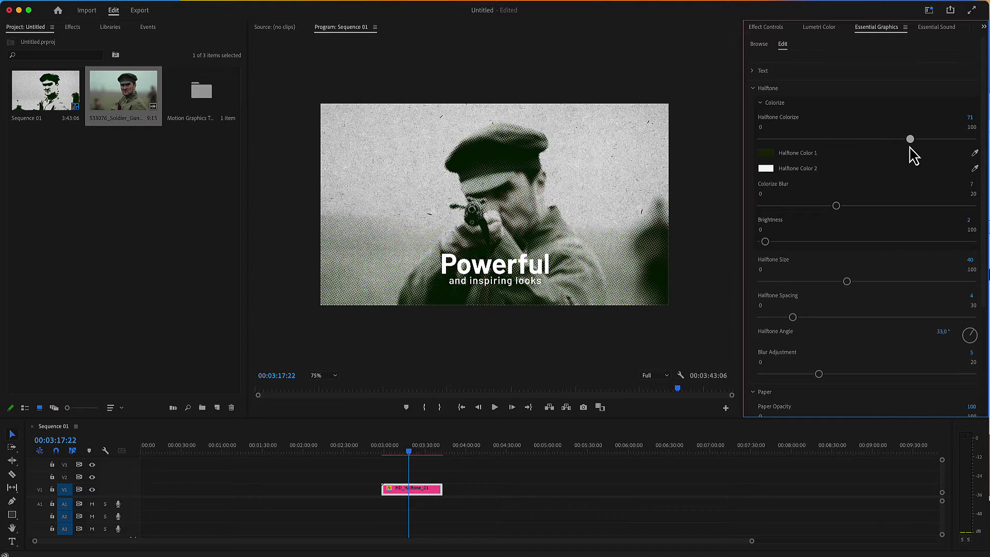
Set Halftone Color 1 to blue 0600CB, Colorize Blur 11, Brightness 40, Halftone Colorize 61
left_click(767, 155)
left_click(512, 309)
left_click(500, 323)
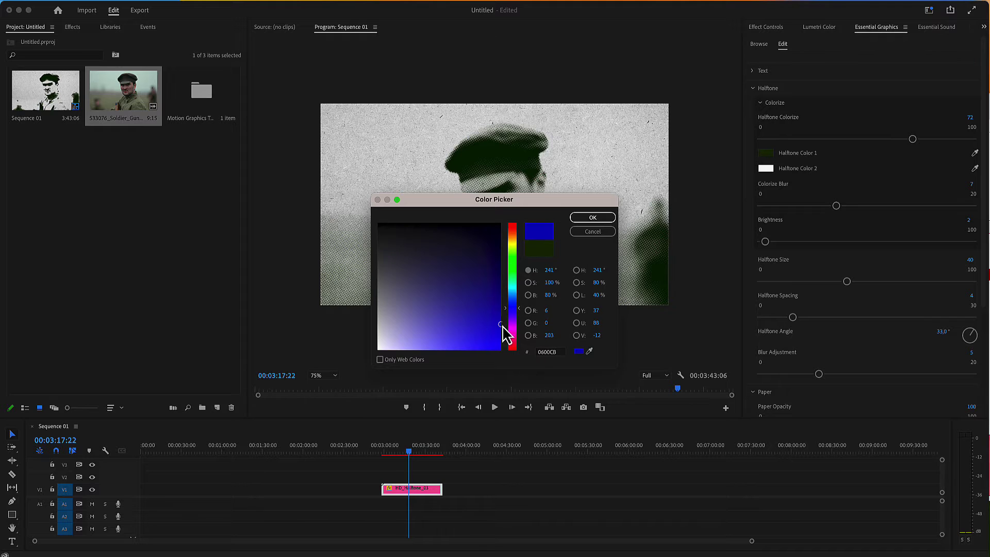
left_click(593, 218)
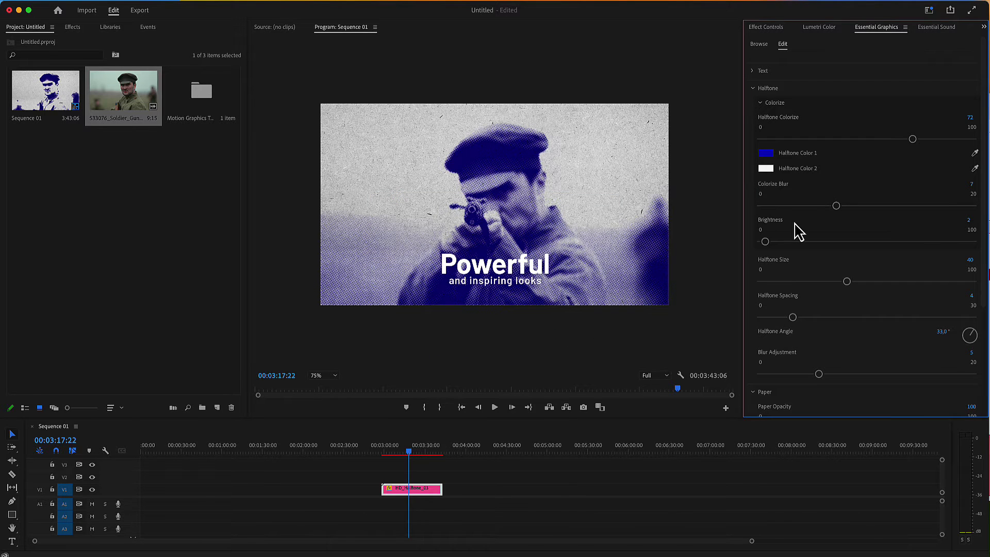
left_click_drag(838, 205, 874, 205)
left_click_drag(765, 241, 845, 241)
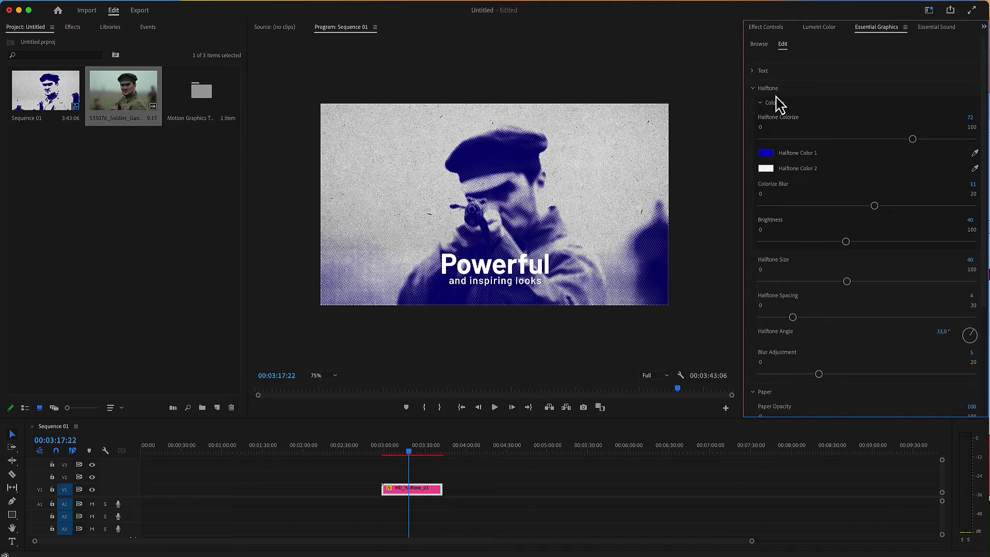
mouse_move(913, 140)
left_mouse_down()
mouse_move(754, 149)
mouse_move(890, 148)
left_mouse_up()
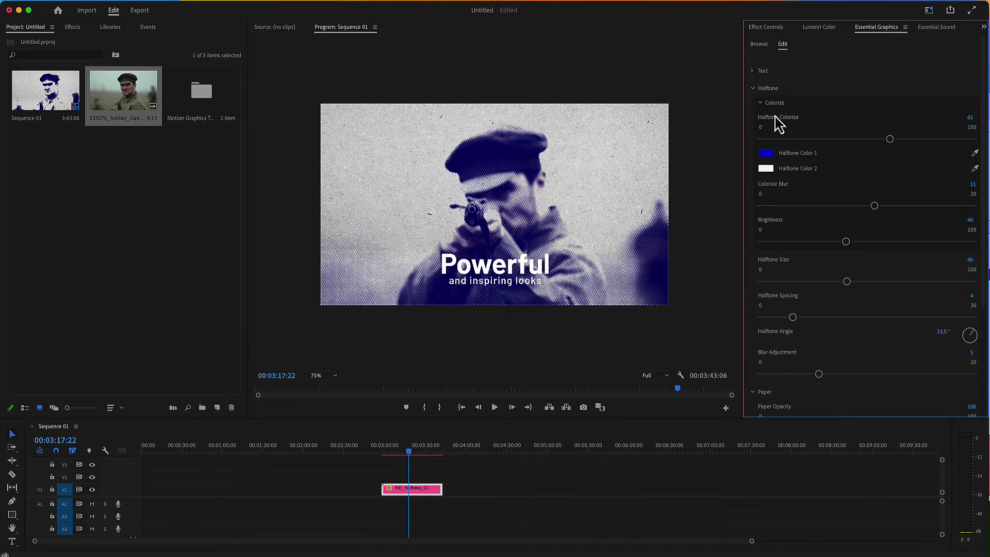
Set halftone Size 47, Spacing 7, Angle 99.5° and Blur Adjustment 9
left_click(758, 103)
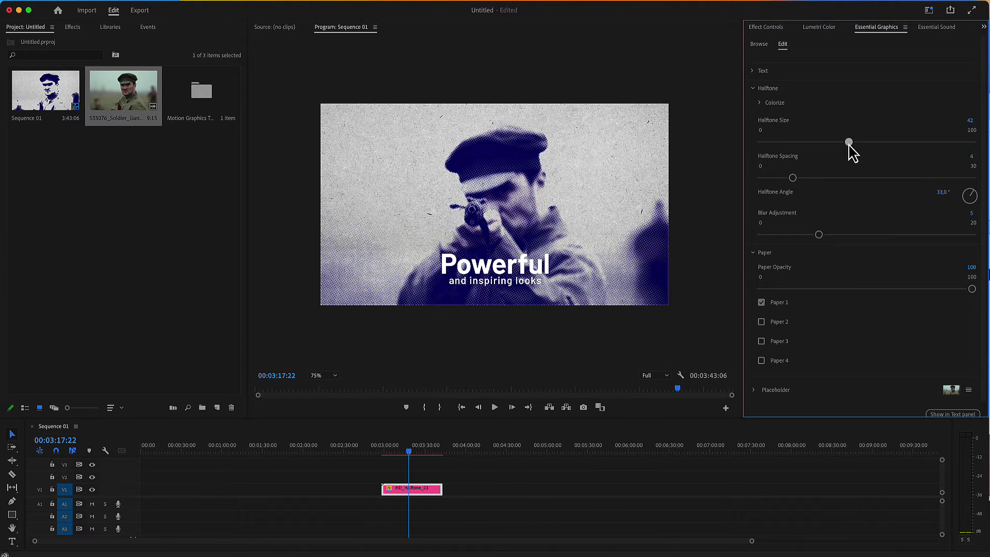
mouse_move(849, 146)
left_mouse_down()
mouse_move(871, 147)
mouse_move(861, 143)
left_mouse_up()
left_click_drag(793, 178, 811, 178)
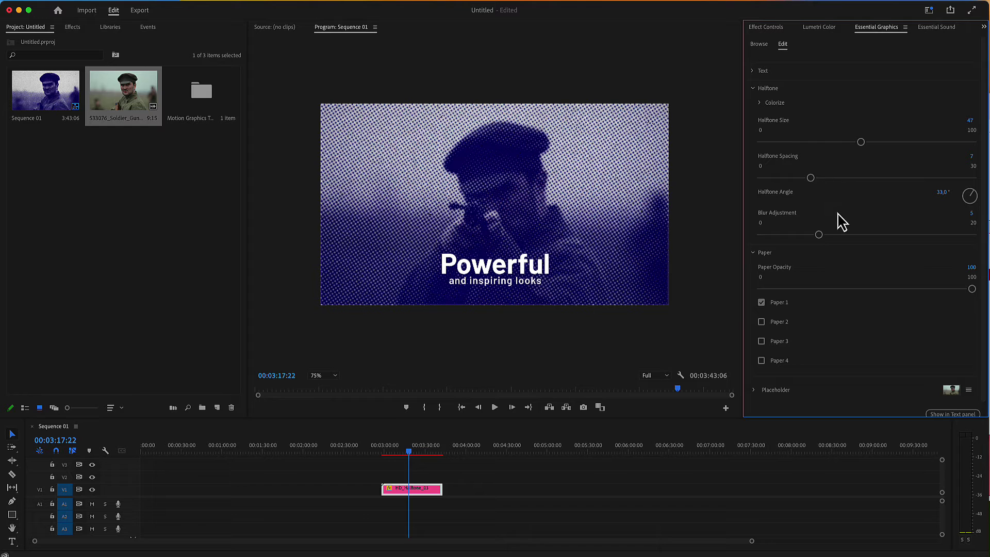
left_click_drag(975, 198, 787, 201)
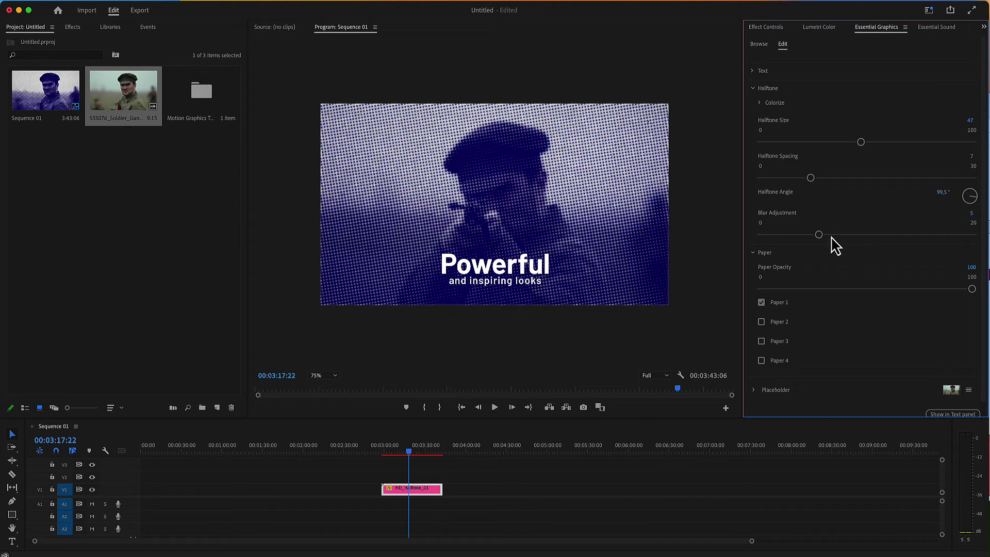
left_click_drag(825, 236, 836, 236)
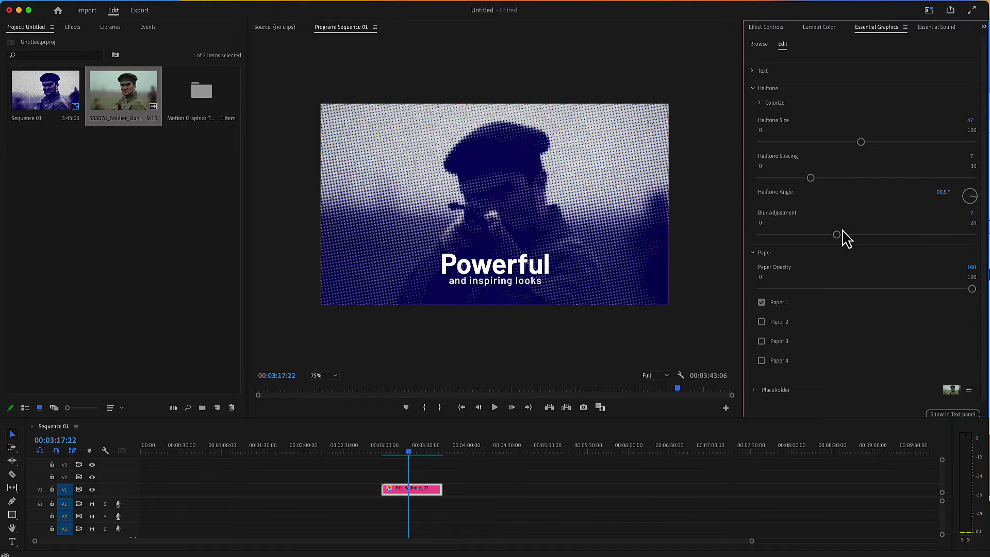
left_click_drag(837, 235, 854, 235)
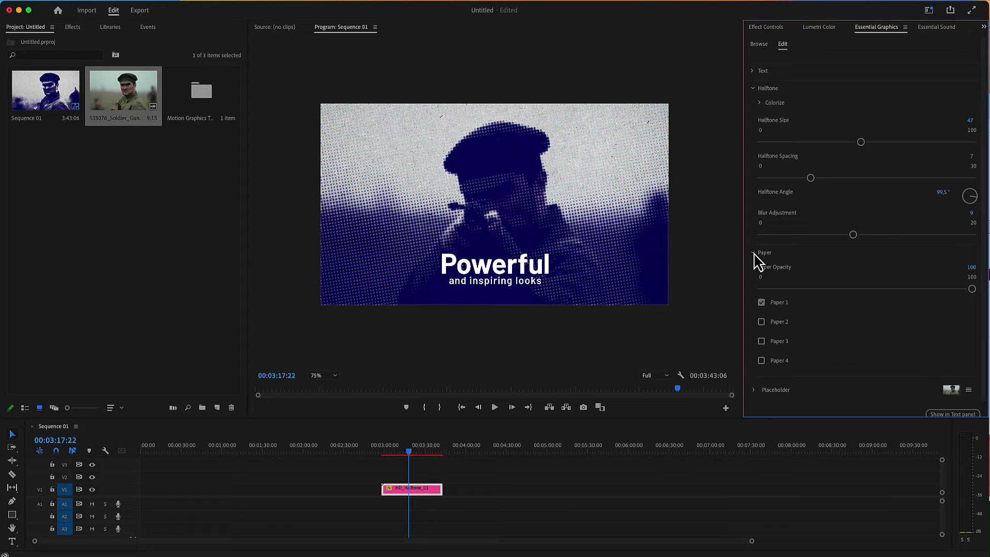
Uncheck Paper 1, enable Papers 2 and 4, and drag Paper Opacity down to 46
left_click(754, 90)
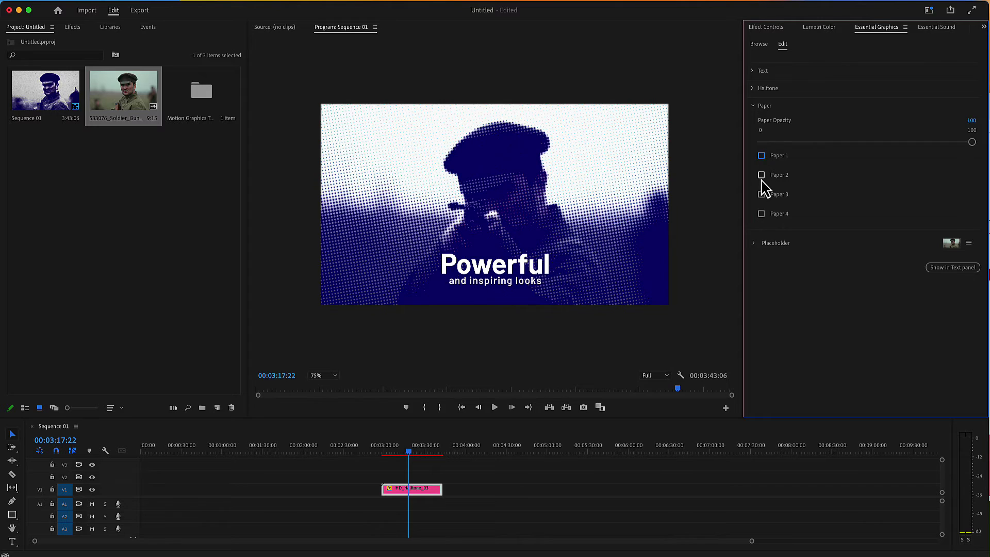
left_click(761, 175)
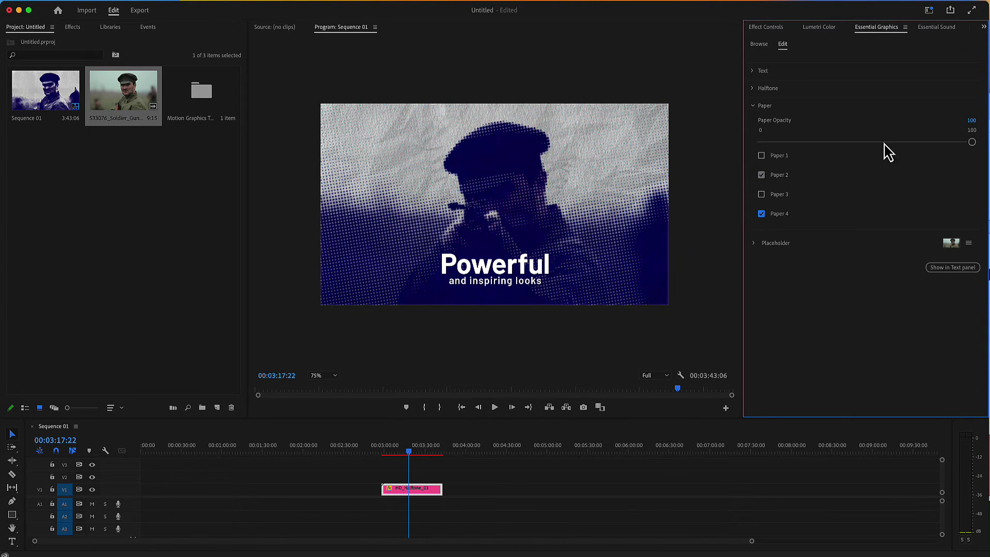
mouse_move(964, 142)
left_mouse_down()
mouse_move(826, 143)
mouse_move(863, 142)
left_mouse_up()
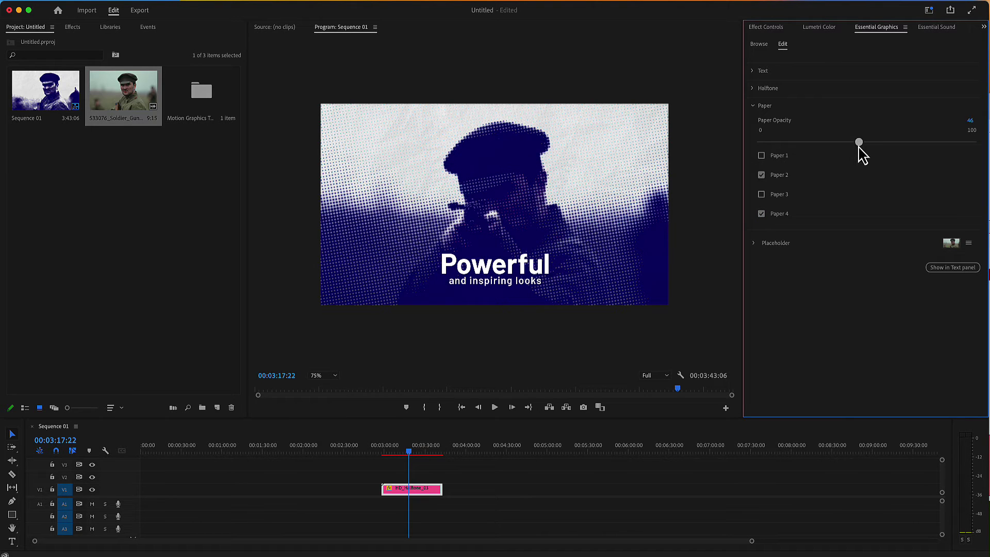